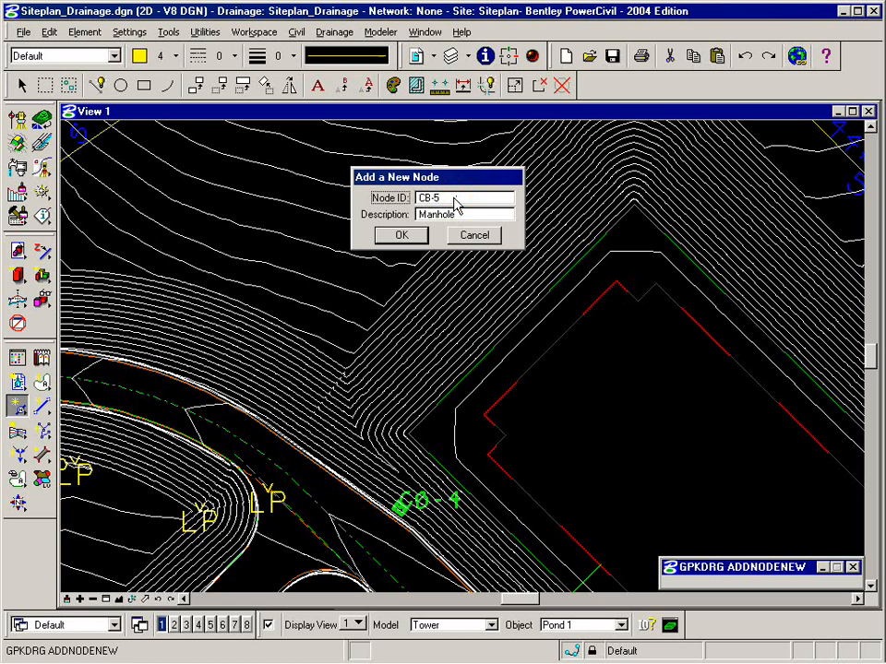
Add a new drainage node with the ID Outlet and the description Outlet Node
{"action": "double_click", "coordinate": [453, 198]}
{"action": "type", "text": "Outlet"}
{"action": "key", "text": "Tab"}
{"action": "type", "text": "O"}
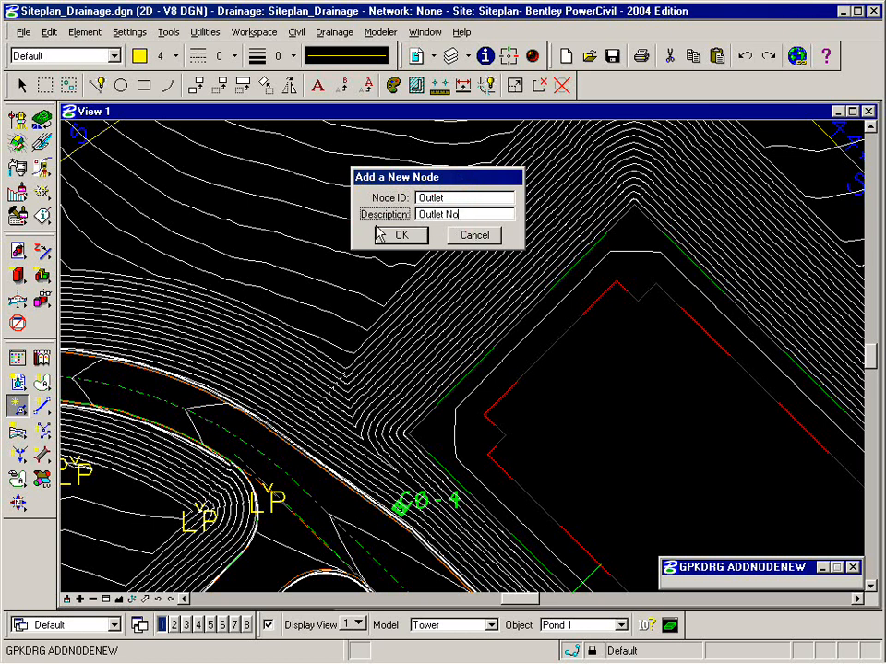
{"action": "left_click", "coordinate": [399, 235]}
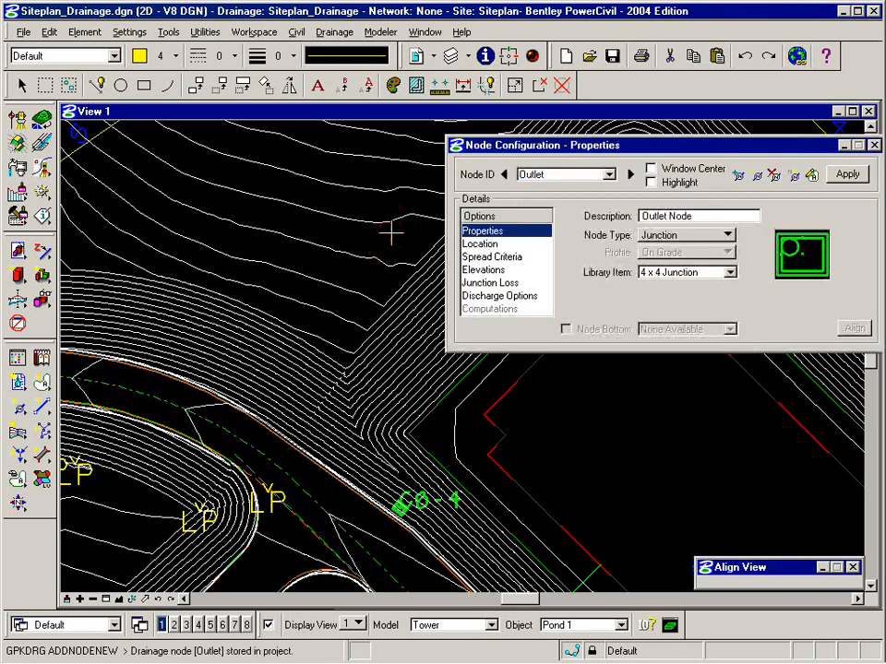
Set the Outlet node's type to Outlet and its library item to Std Outlet
{"action": "left_click_drag", "start_coordinate": [594, 154], "coordinate": [572, 137]}
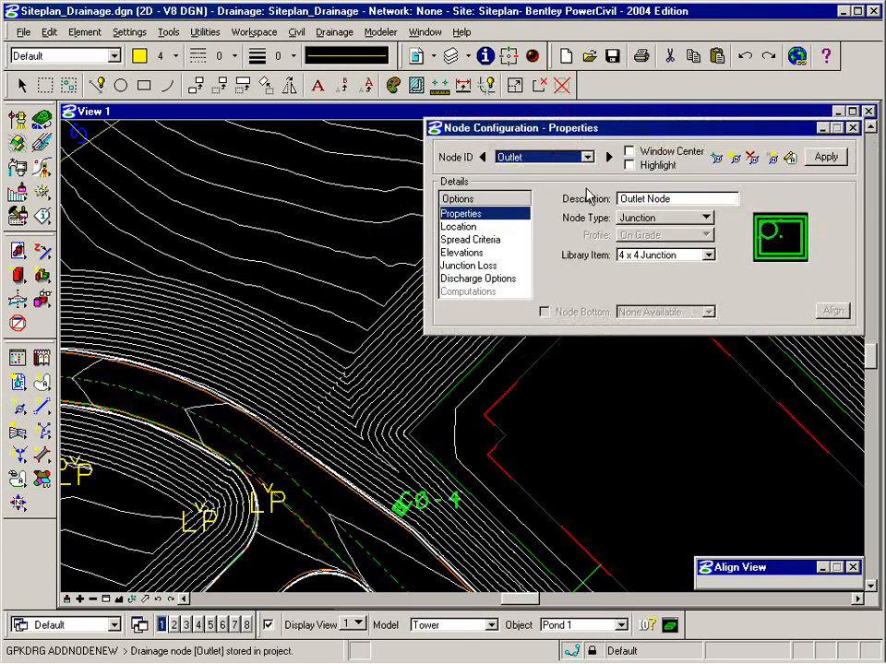
{"action": "left_click", "coordinate": [654, 220]}
{"action": "left_click", "coordinate": [651, 247]}
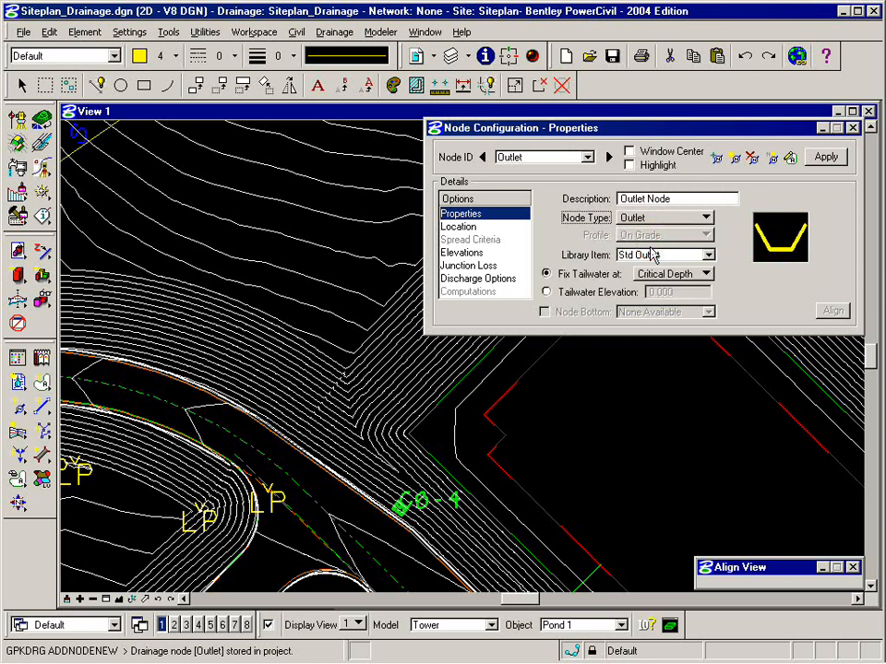
{"action": "left_click", "coordinate": [712, 256]}
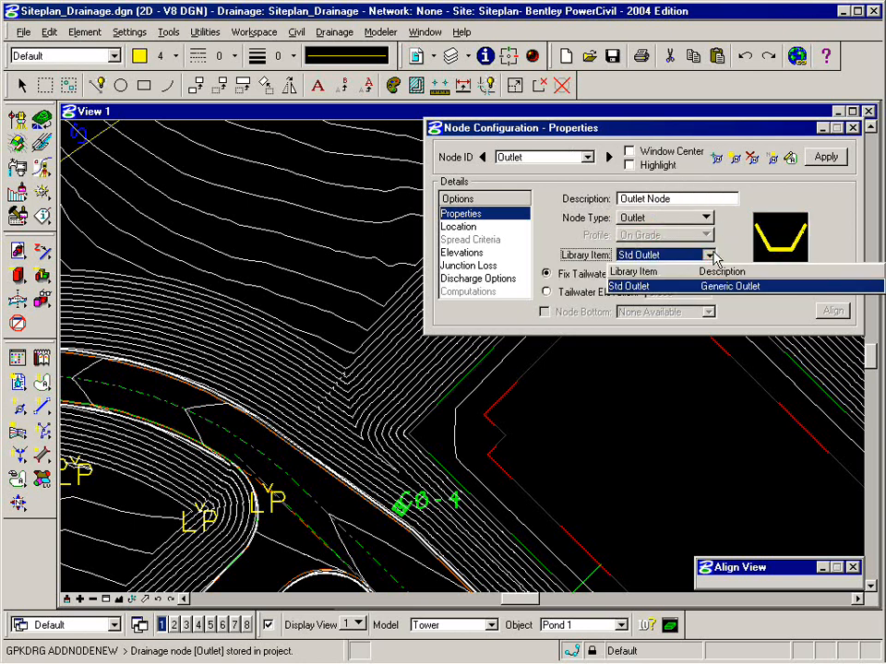
{"action": "left_click", "coordinate": [702, 287]}
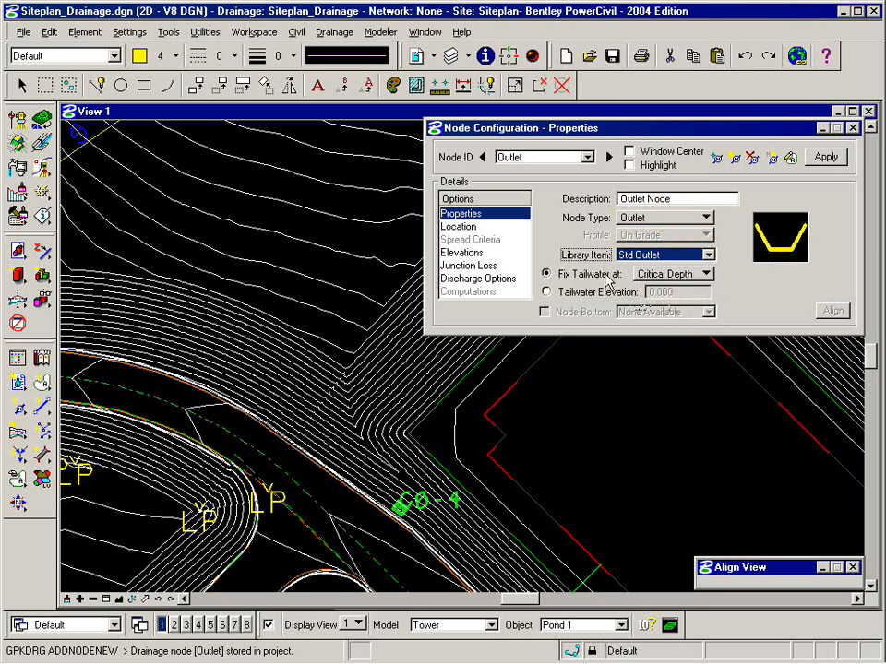
{"action": "left_click", "coordinate": [702, 275]}
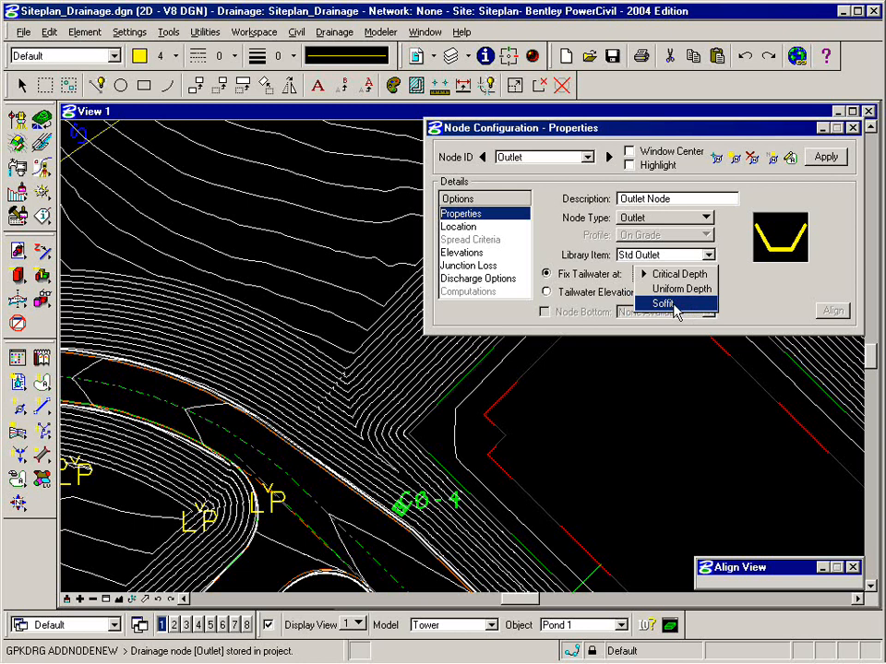
{"action": "left_click", "coordinate": [554, 292]}
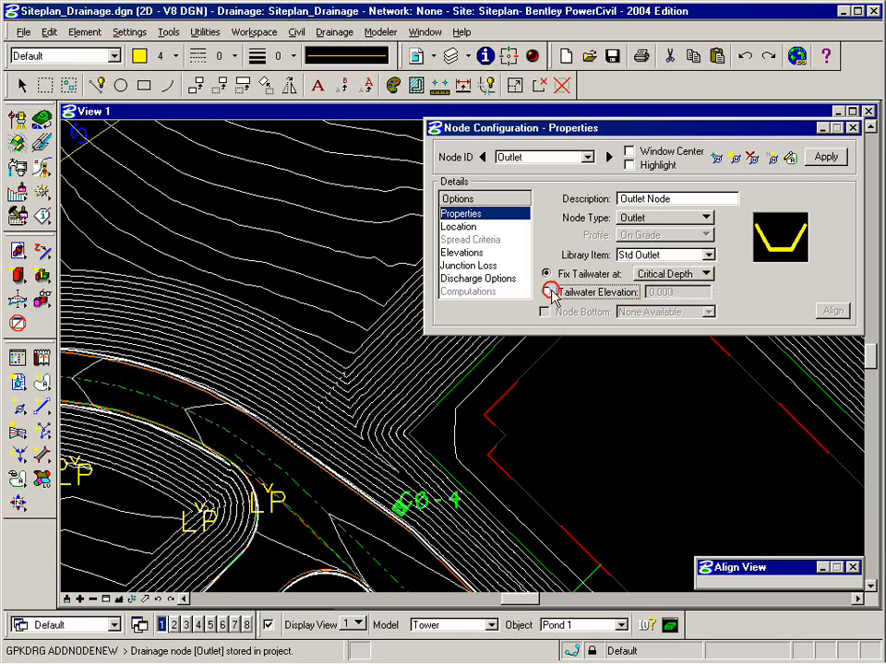
{"action": "left_click", "coordinate": [548, 293]}
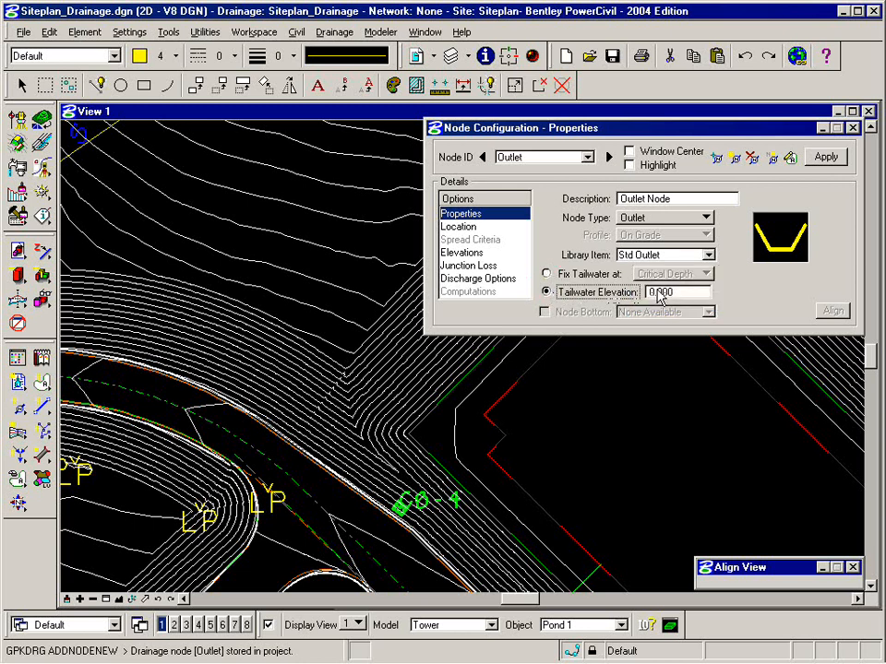
{"action": "left_click", "coordinate": [547, 275]}
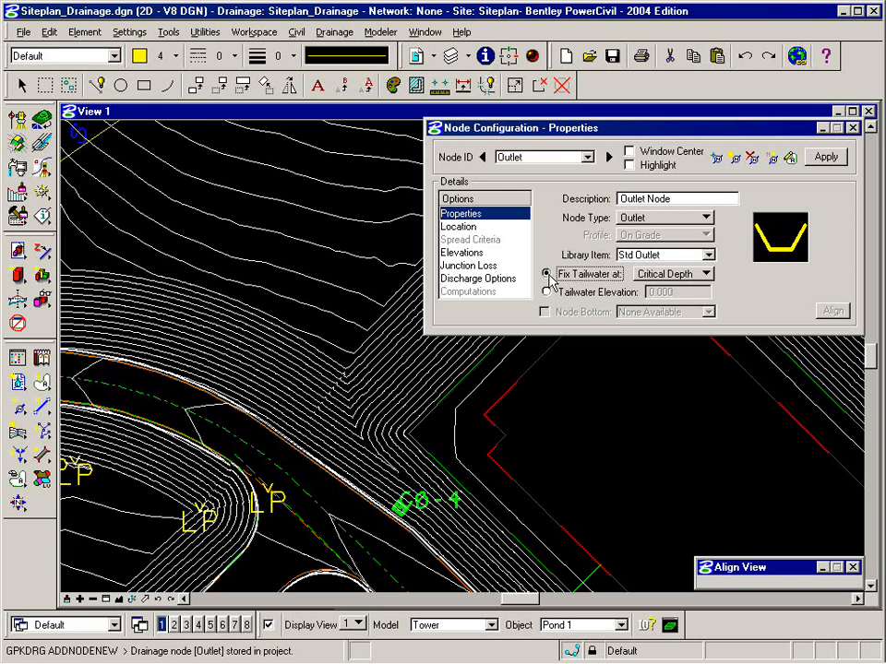
Show the Outlet node's location settings and set up a display-only Downstream Trace on the Tower model
{"action": "left_click", "coordinate": [466, 227]}
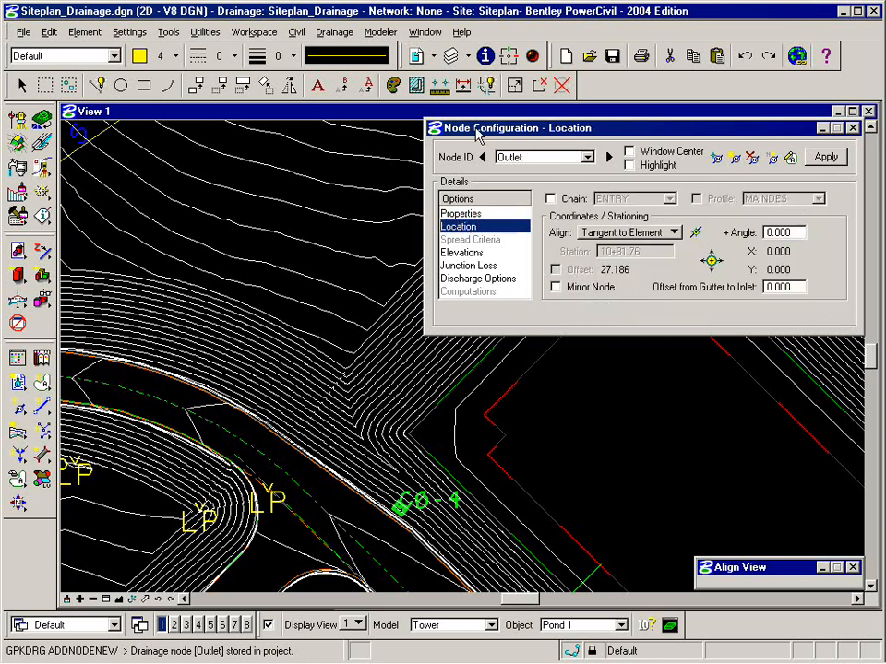
{"action": "left_click_drag", "start_coordinate": [476, 136], "coordinate": [517, 318]}
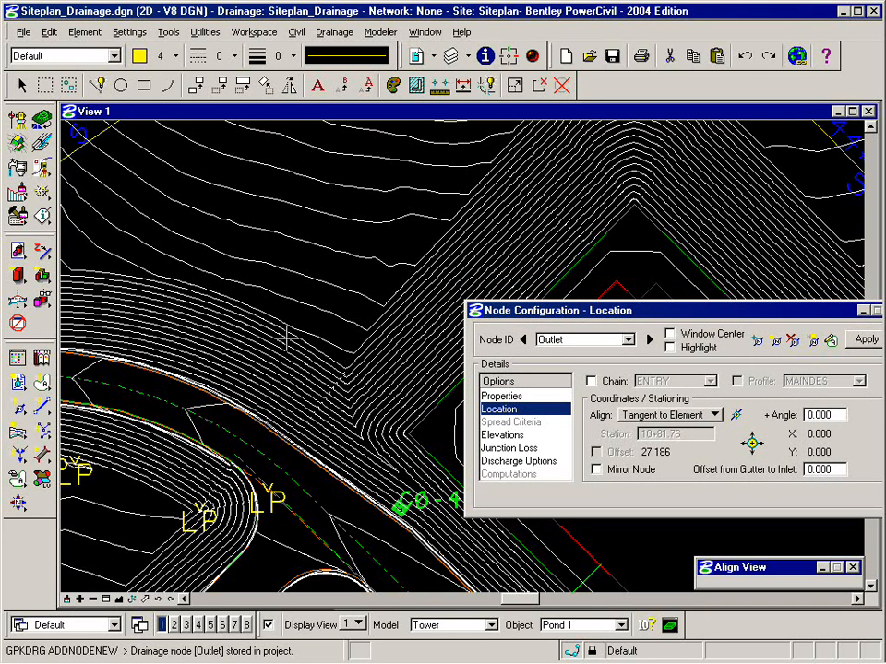
{"action": "left_click", "coordinate": [21, 504]}
{"action": "left_click_drag", "start_coordinate": [24, 509], "coordinate": [145, 501]}
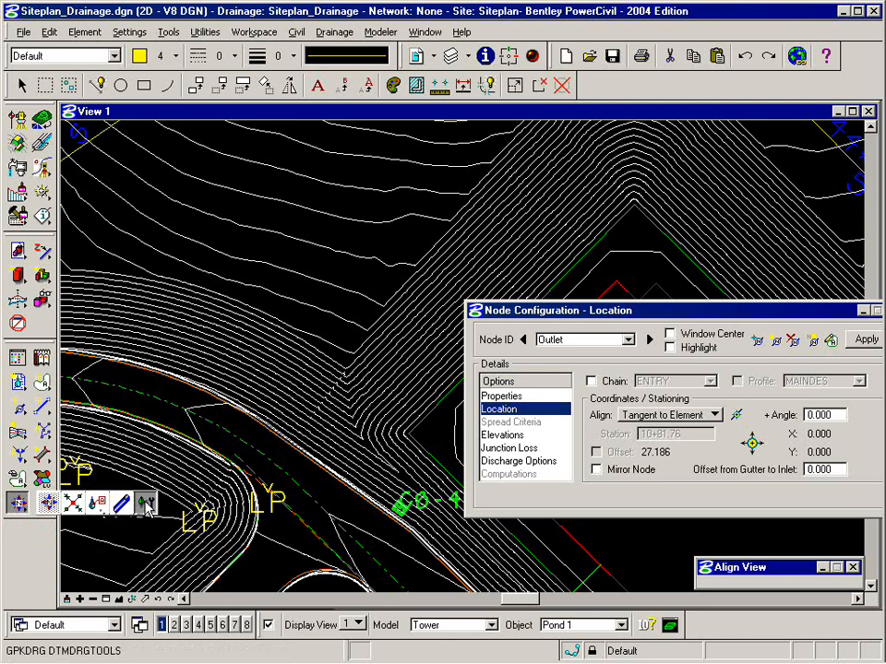
{"action": "left_click_drag", "start_coordinate": [145, 502], "coordinate": [184, 160]}
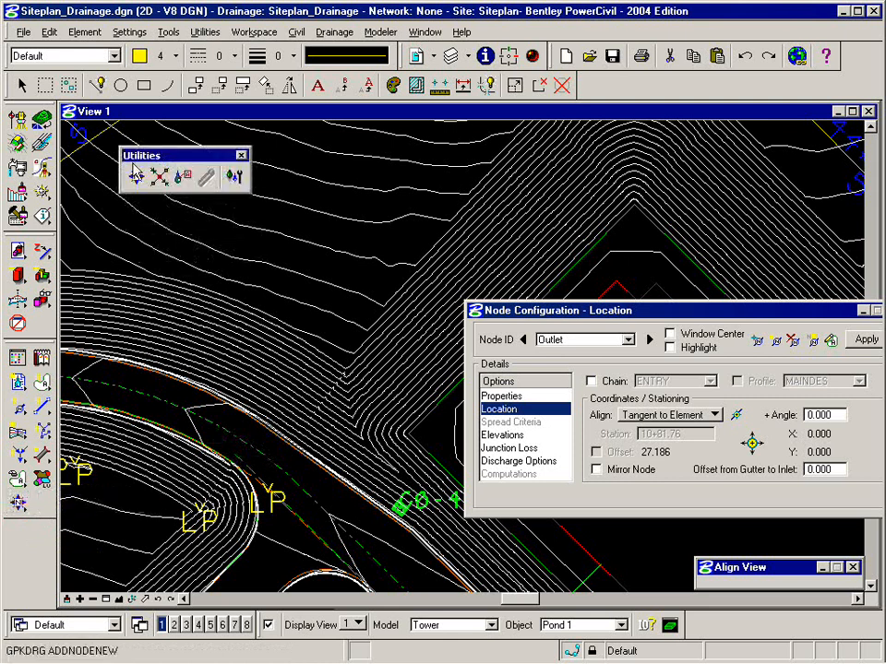
{"action": "left_click", "coordinate": [237, 178]}
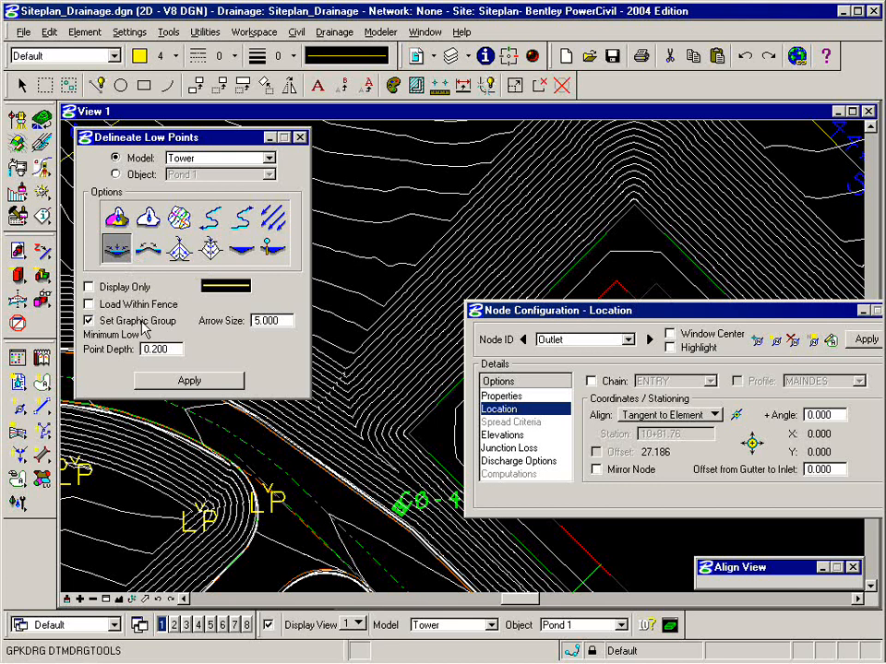
{"action": "left_click", "coordinate": [90, 288]}
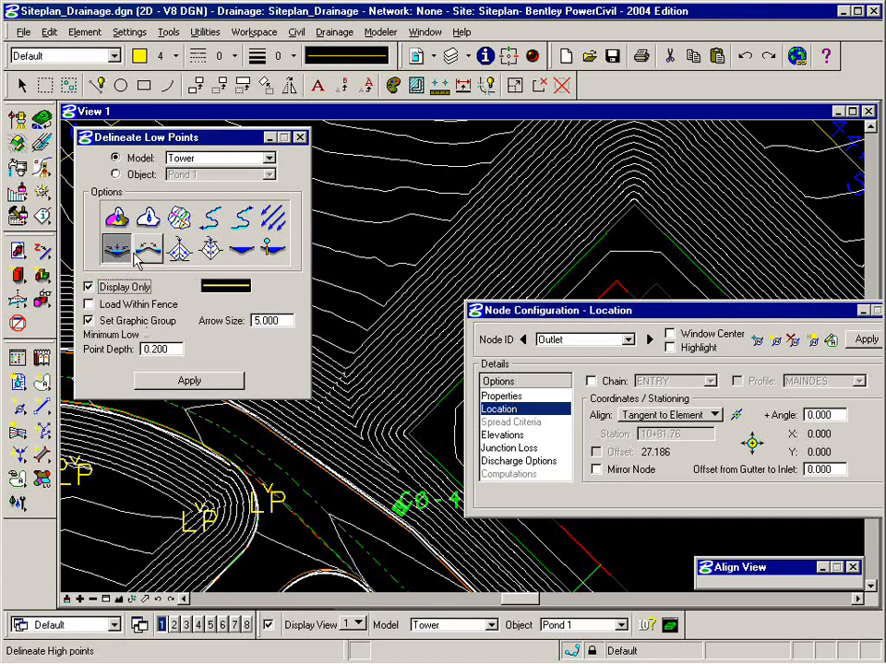
{"action": "left_click", "coordinate": [211, 226]}
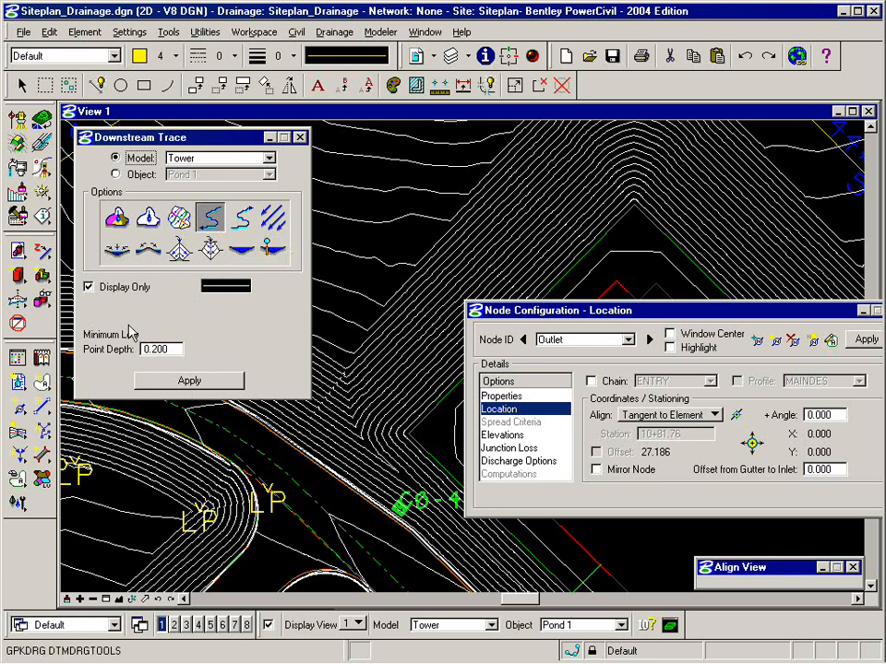
Set the downstream trace symbology to color 4 (yellow) and line weight 1
{"action": "left_click", "coordinate": [235, 286]}
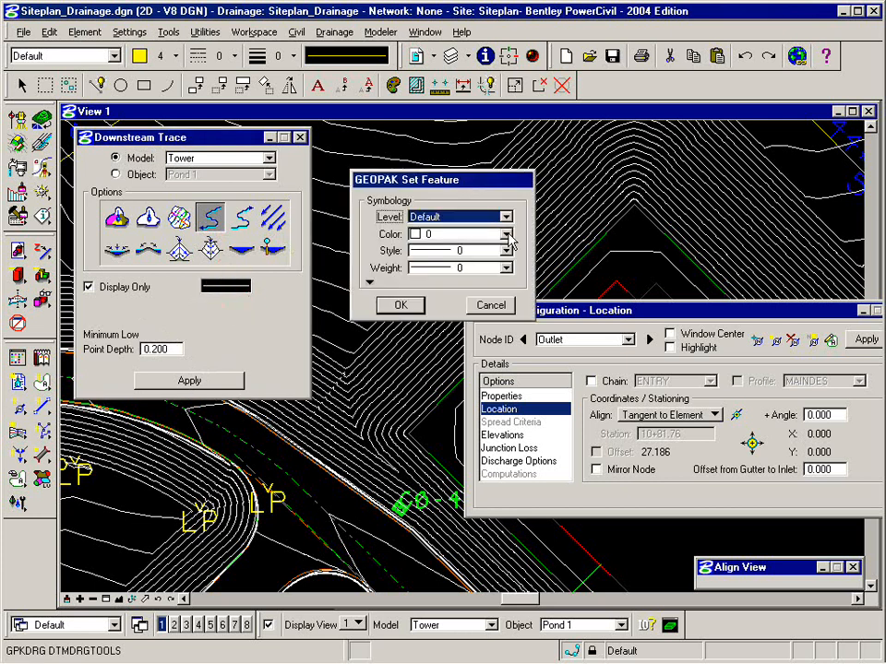
{"action": "left_click", "coordinate": [507, 236]}
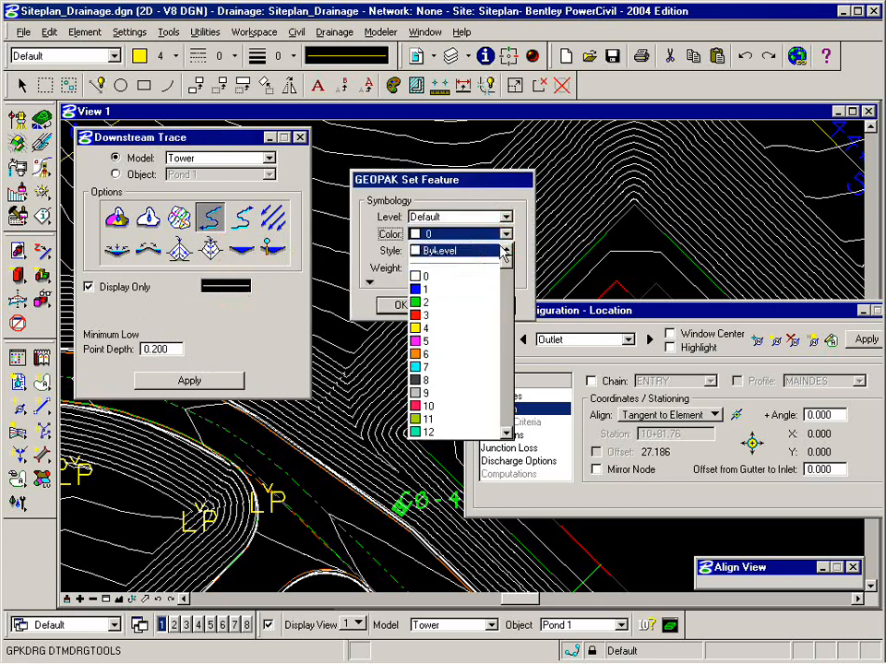
{"action": "left_click", "coordinate": [452, 312]}
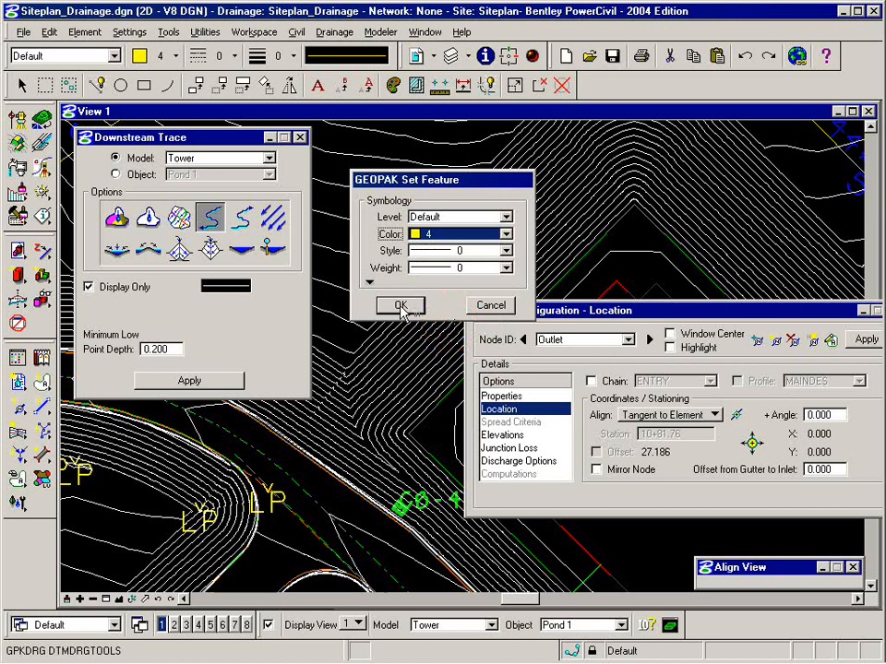
{"action": "left_click", "coordinate": [506, 268]}
{"action": "left_click", "coordinate": [452, 324]}
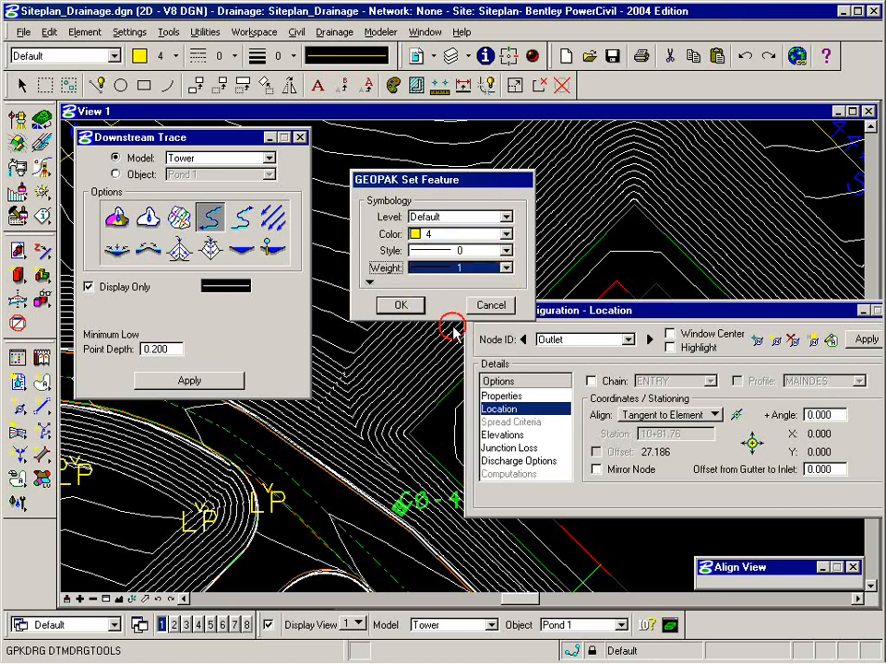
{"action": "left_click", "coordinate": [398, 303]}
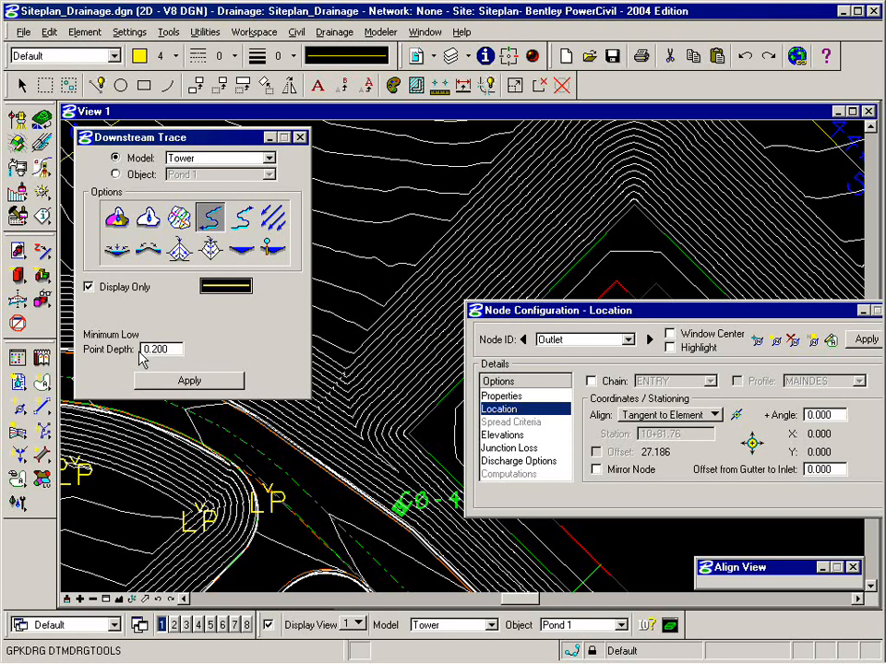
Trace the downstream flow path from the slope between the road and the building pad, just above CB-4
{"action": "left_click", "coordinate": [184, 386]}
{"action": "left_click", "coordinate": [187, 384]}
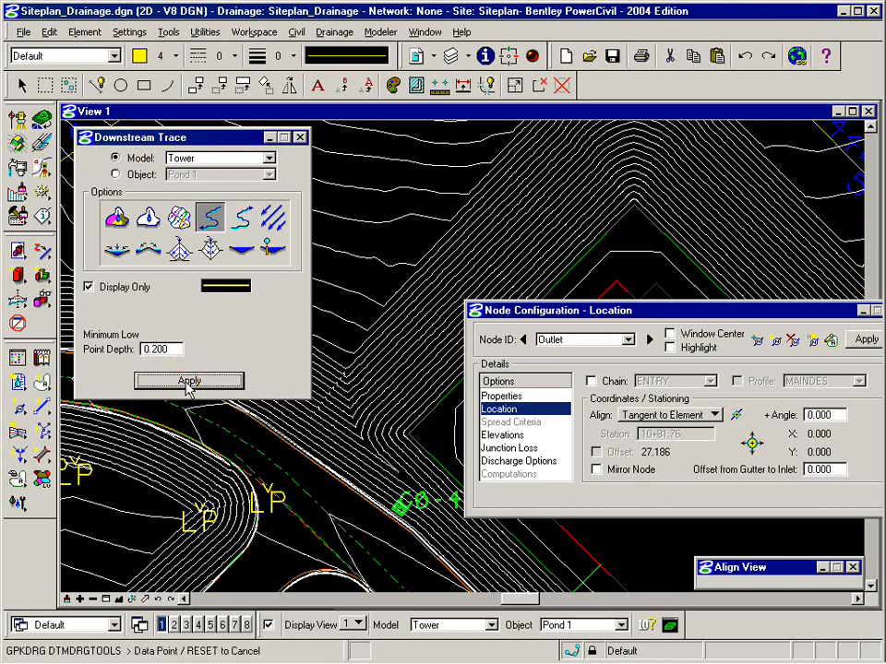
{"action": "left_click", "coordinate": [355, 413]}
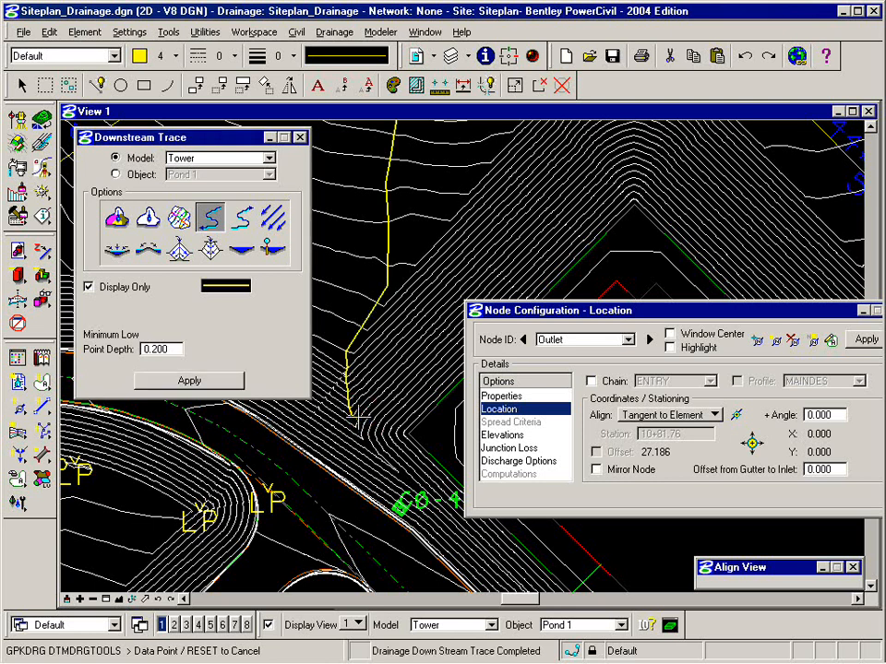
{"action": "left_click", "coordinate": [94, 600]}
{"action": "left_click", "coordinate": [229, 380]}
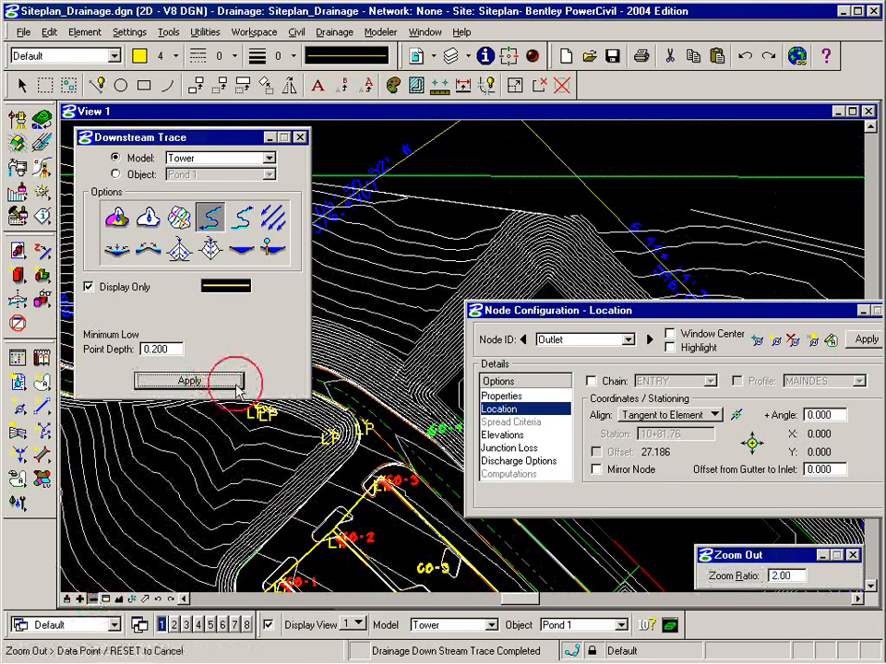
{"action": "left_click", "coordinate": [413, 381]}
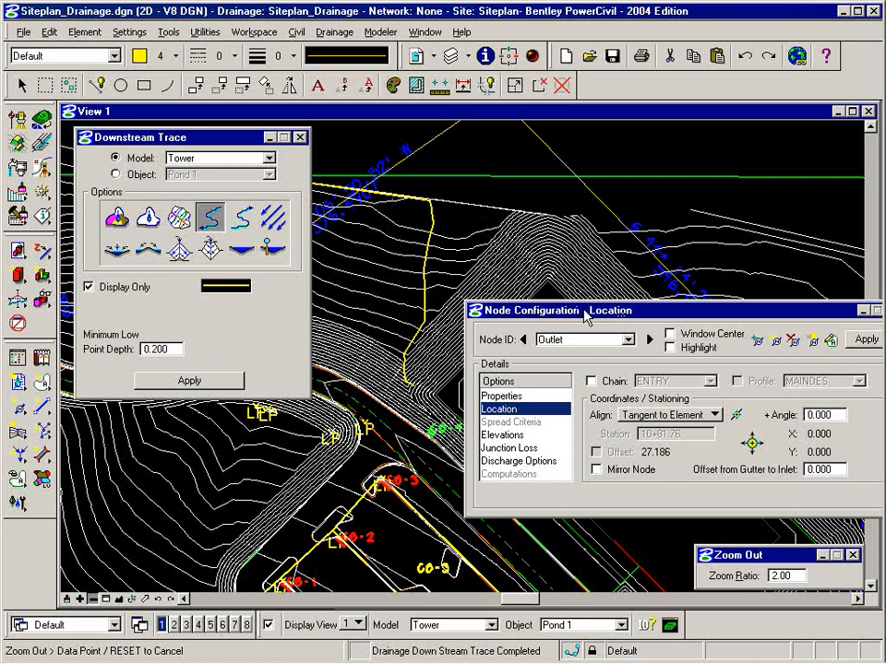
Place the Outlet node on the traced flow path with At Point alignment, at about X 1792, Y 2386
{"action": "left_click_drag", "start_coordinate": [585, 316], "coordinate": [581, 184]}
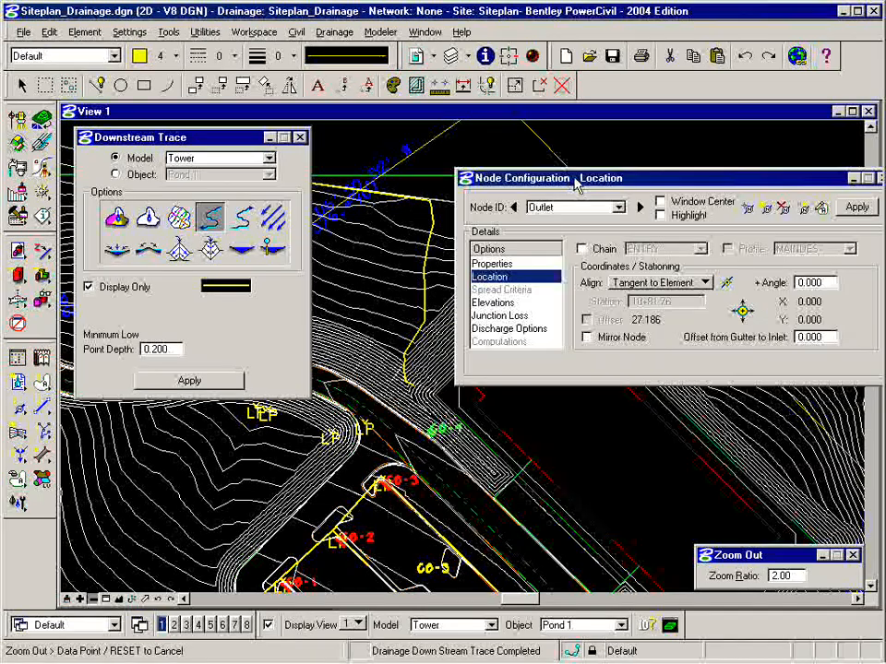
{"action": "left_click", "coordinate": [678, 281]}
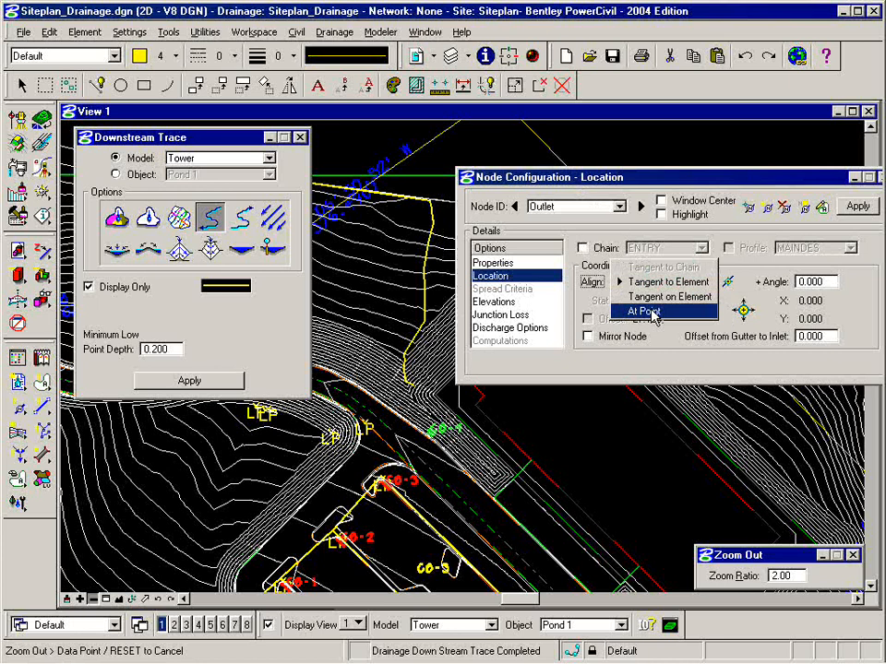
{"action": "left_click", "coordinate": [653, 313]}
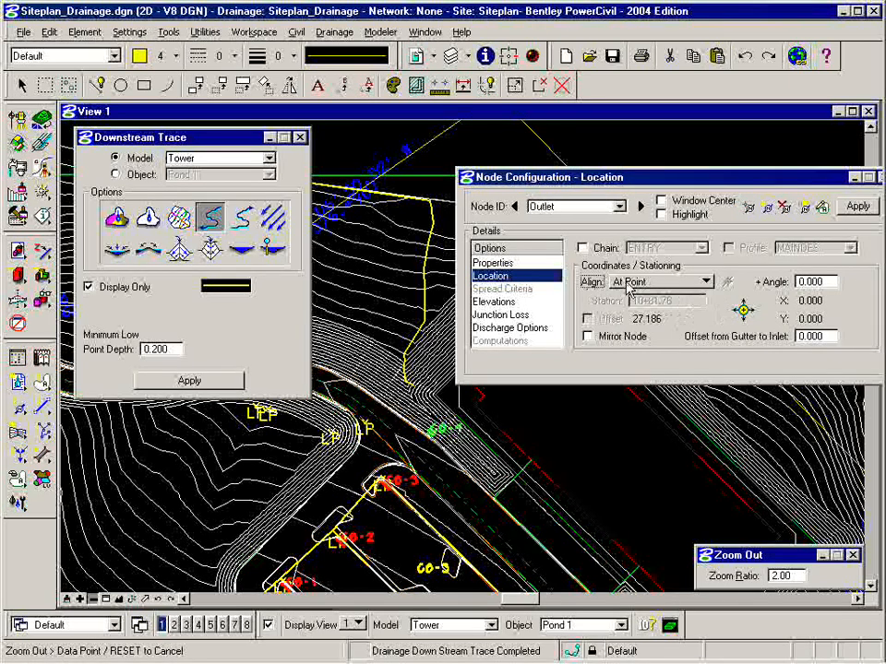
{"action": "left_click", "coordinate": [746, 312]}
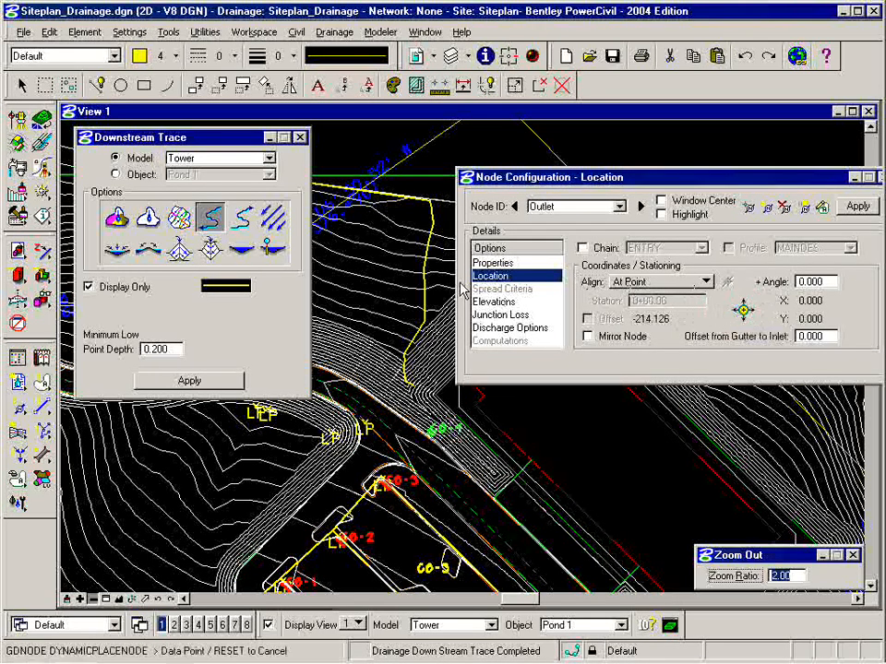
{"action": "left_click", "coordinate": [426, 242]}
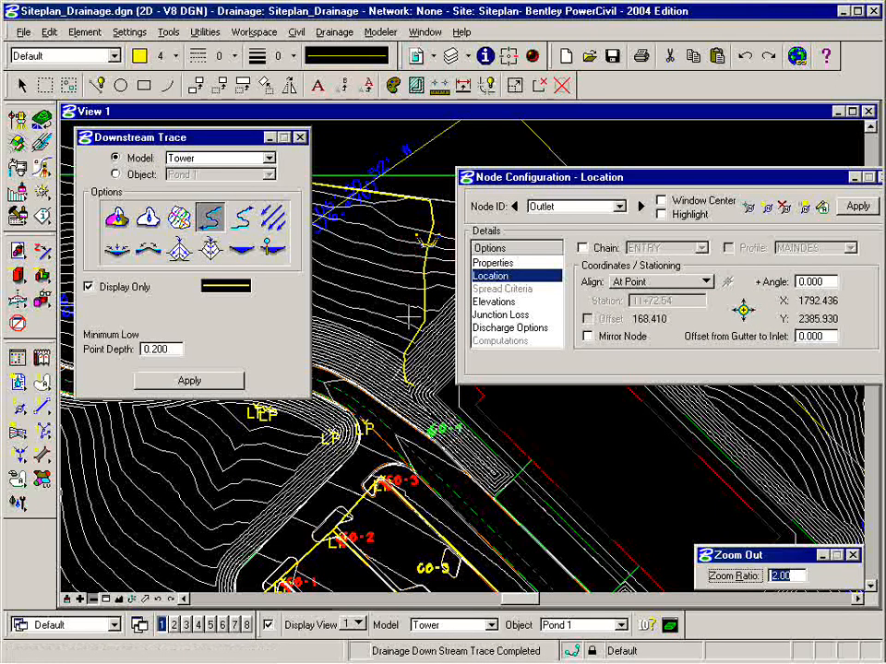
Set the Outlet node's minimum depth to 0 and apply the node configuration
{"action": "left_click", "coordinate": [503, 303]}
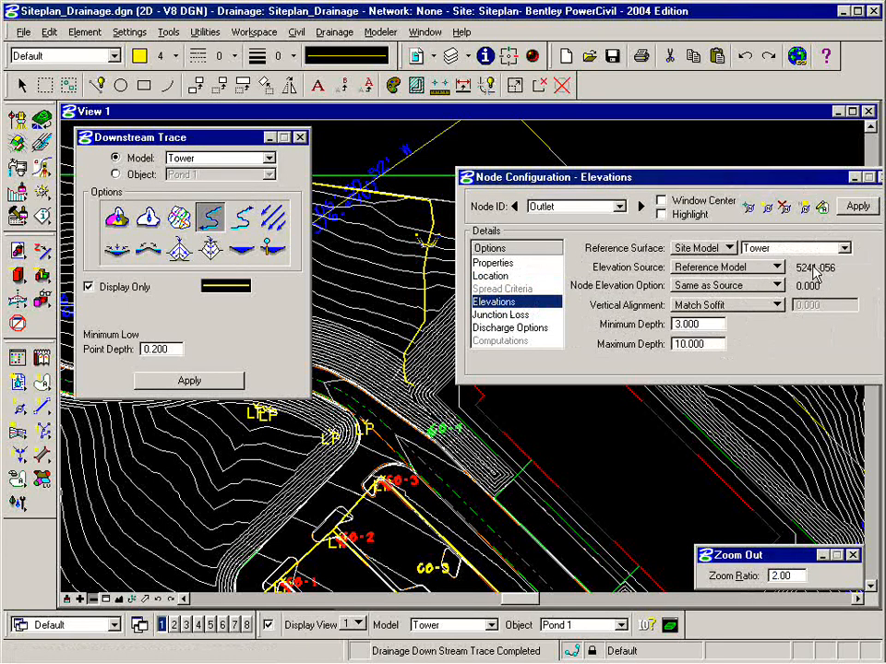
{"action": "left_click", "coordinate": [702, 325]}
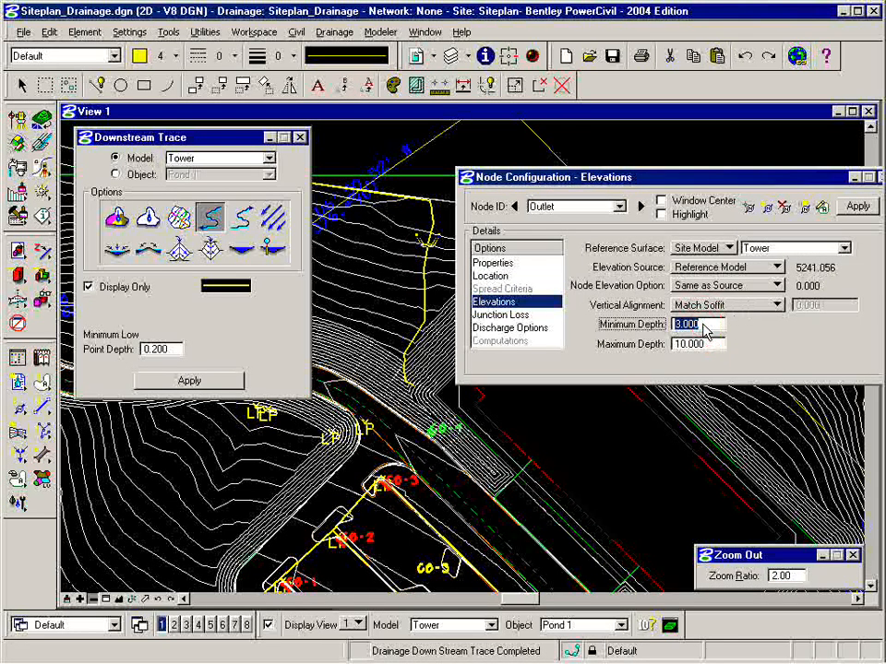
{"action": "type", "text": "0"}
{"action": "key", "text": "Tab"}
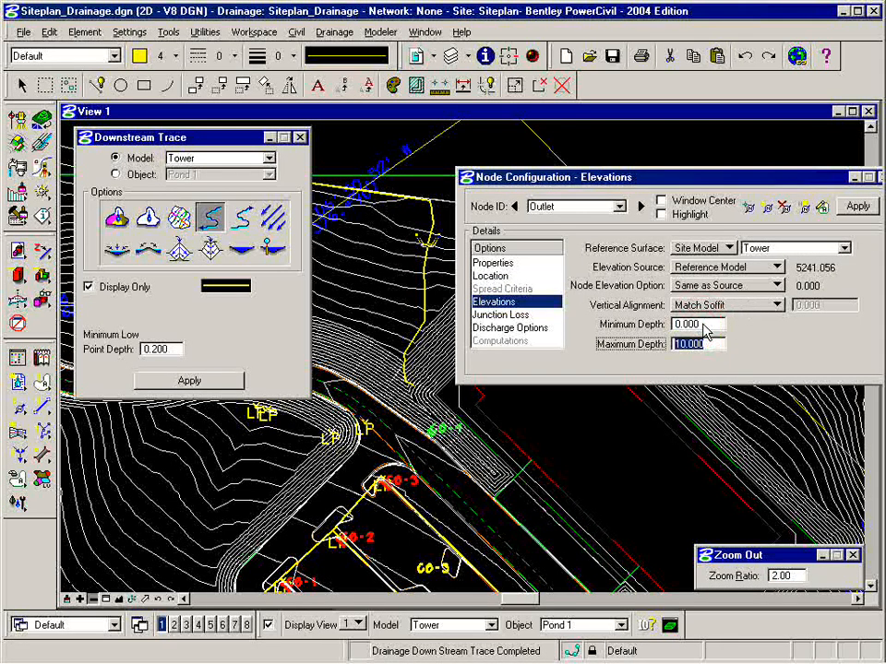
{"action": "left_click", "coordinate": [858, 206]}
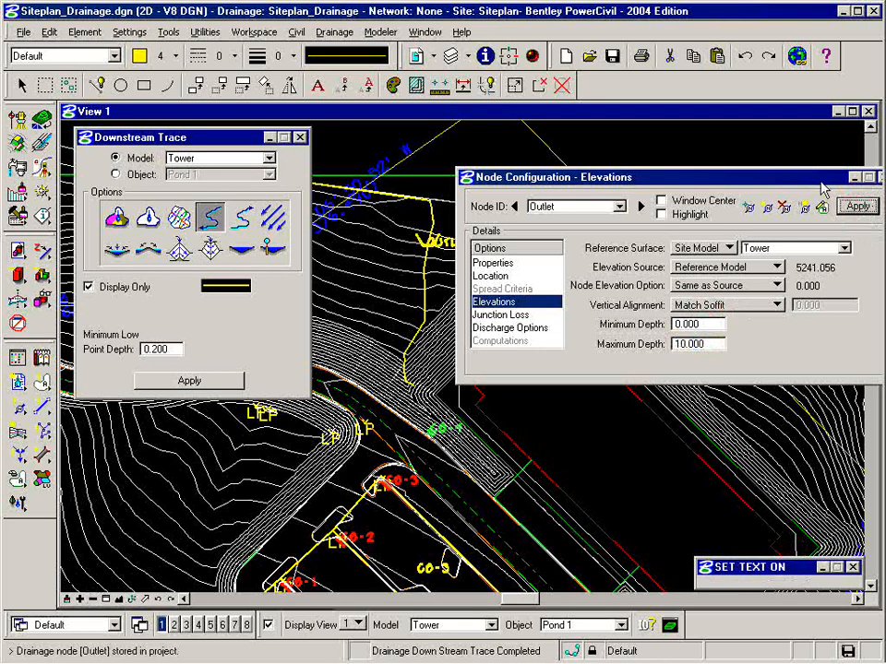
Close the node configuration, the downstream trace and the drainage utilities
{"action": "left_click_drag", "start_coordinate": [820, 183], "coordinate": [772, 178]}
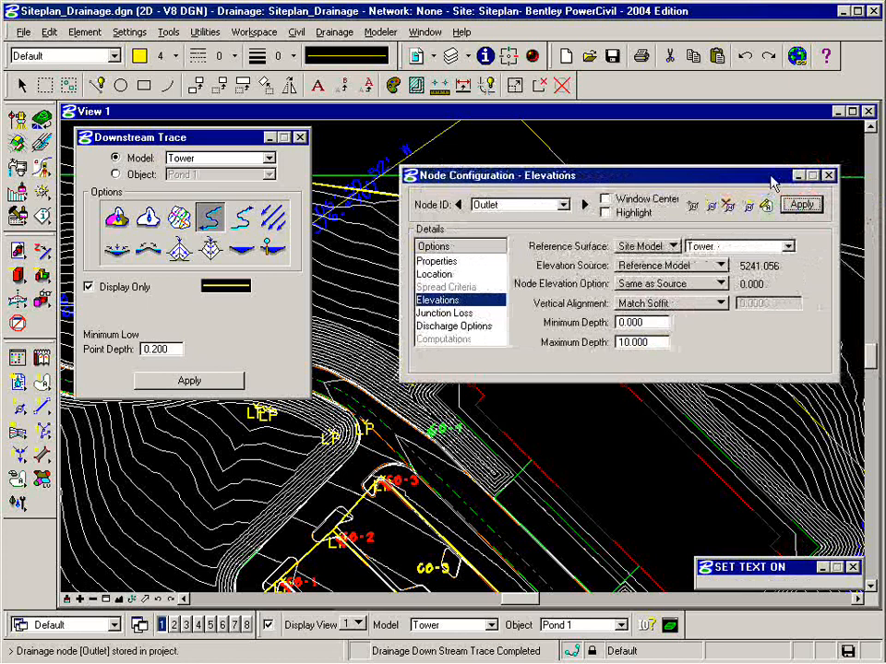
{"action": "left_click", "coordinate": [828, 175]}
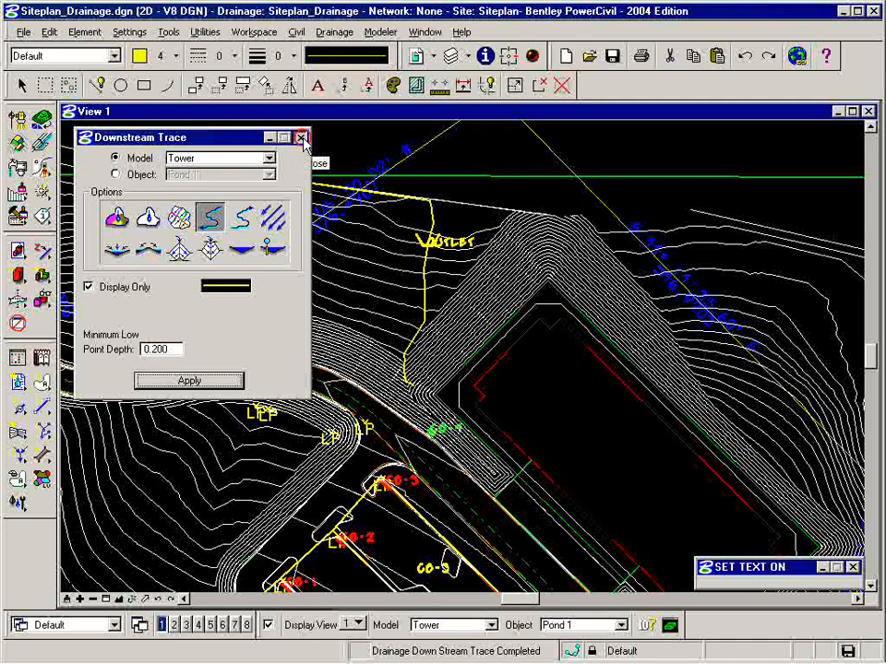
{"action": "left_click", "coordinate": [299, 136]}
{"action": "left_click", "coordinate": [241, 155]}
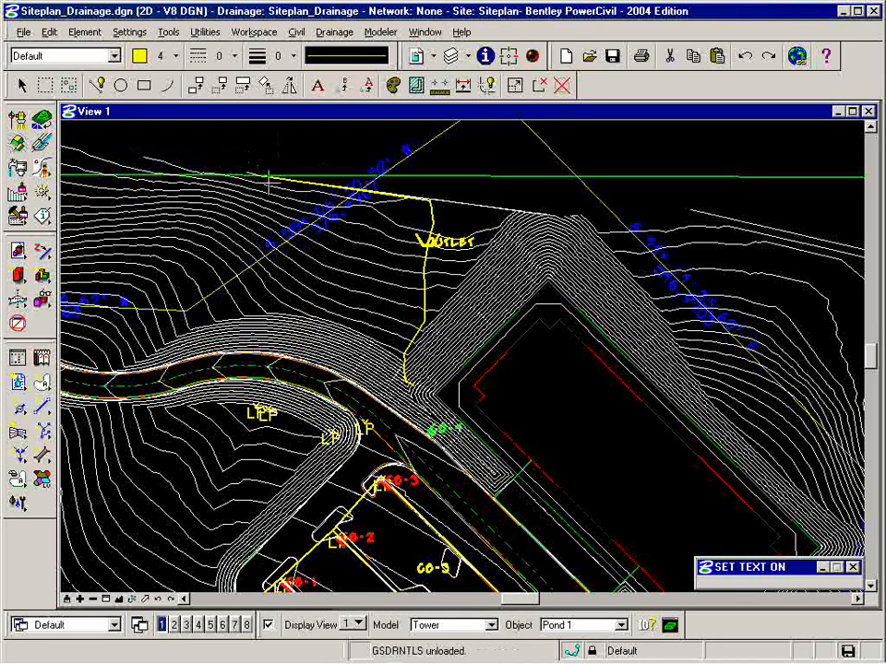